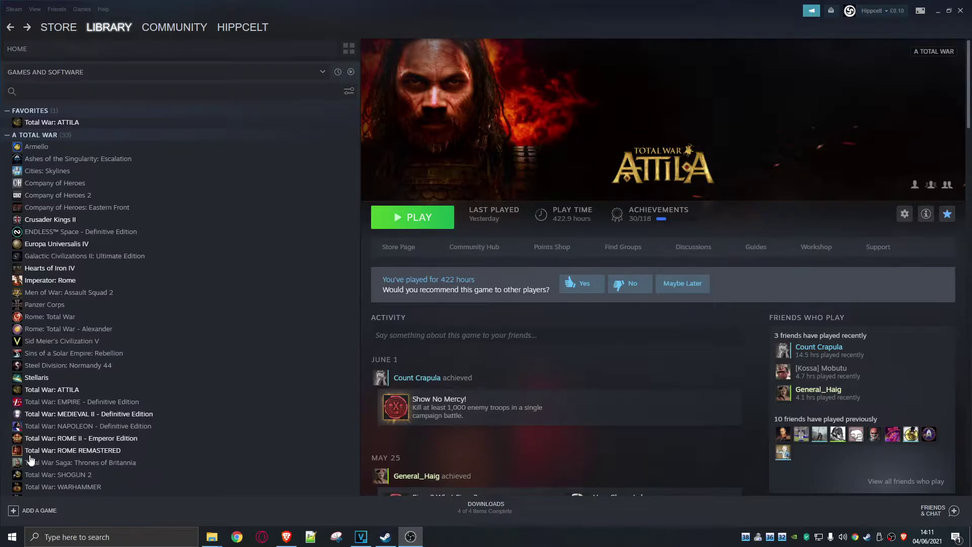
# Step: Open Total War: ATTILA's local game folder from its Manage menu in the library
pyautogui.rightClick(61, 393)
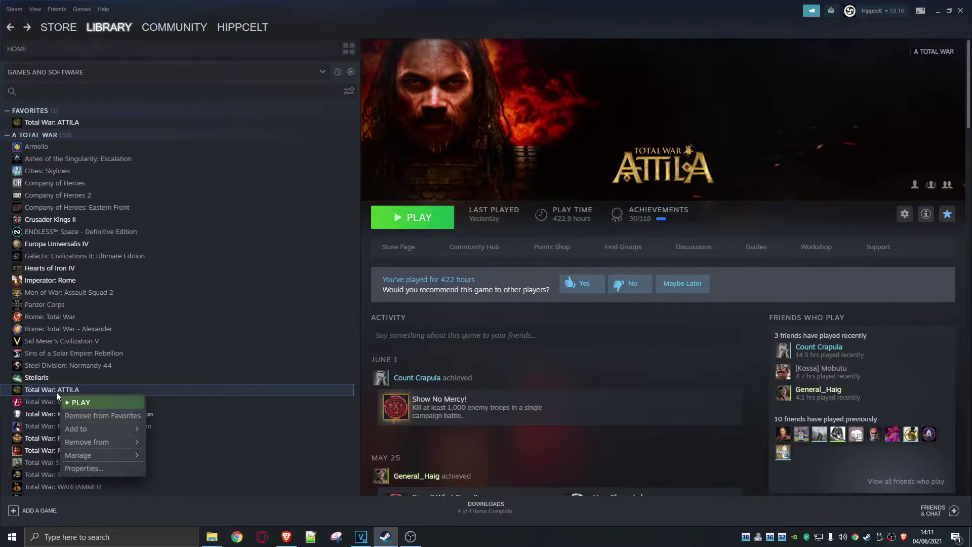
pyautogui.moveTo(75, 454)
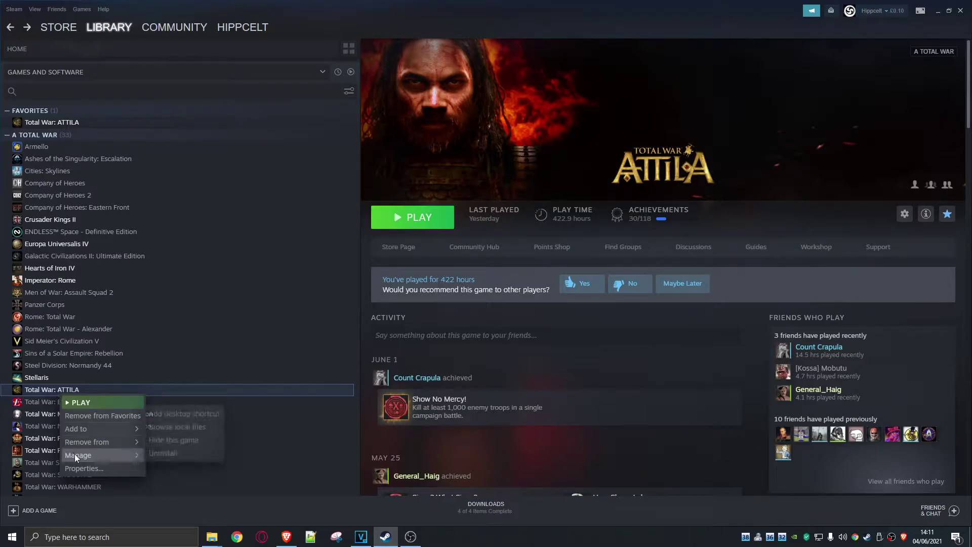
pyautogui.click(179, 426)
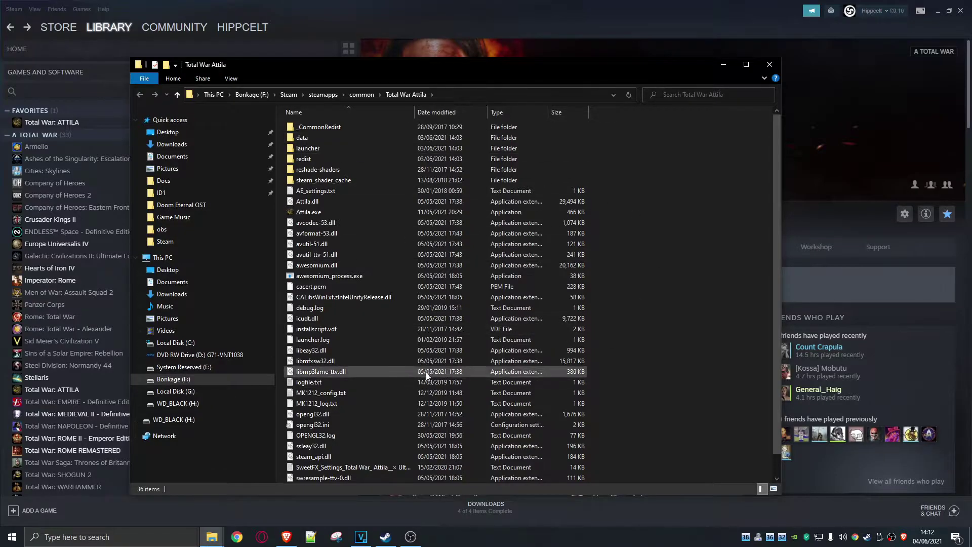
# Step: Navigate up to steamapps, then into workshop\content and its 107410 game folder
pyautogui.click(321, 95)
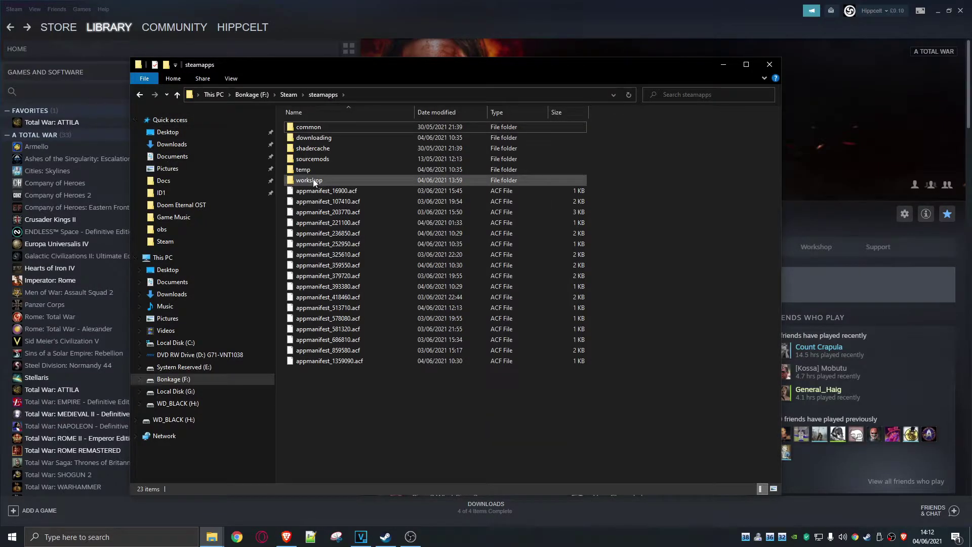
pyautogui.doubleClick(313, 181)
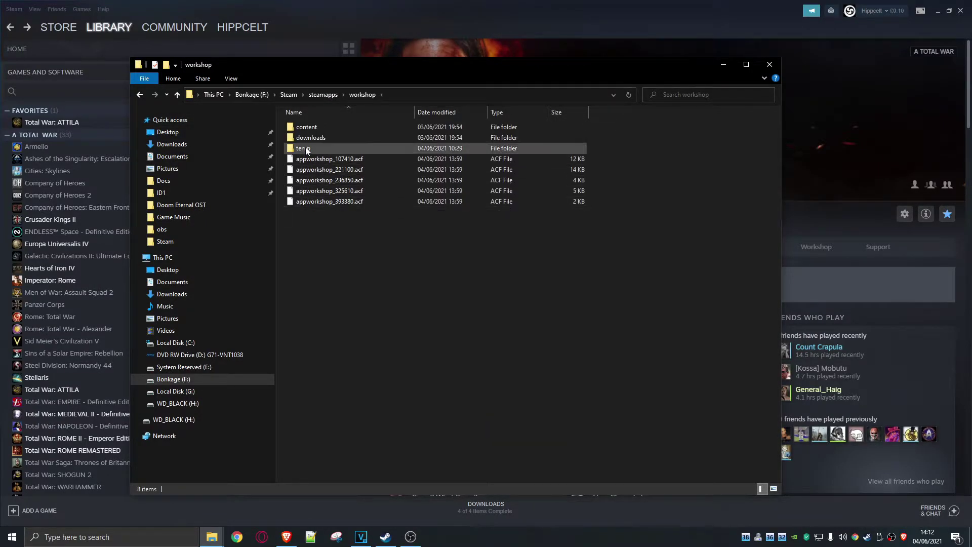
pyautogui.doubleClick(302, 128)
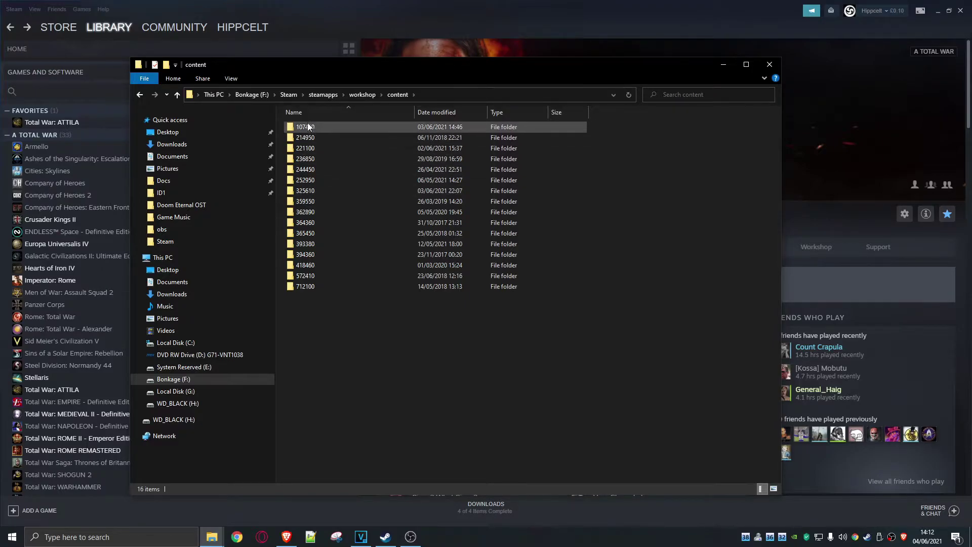
pyautogui.moveTo(307, 124)
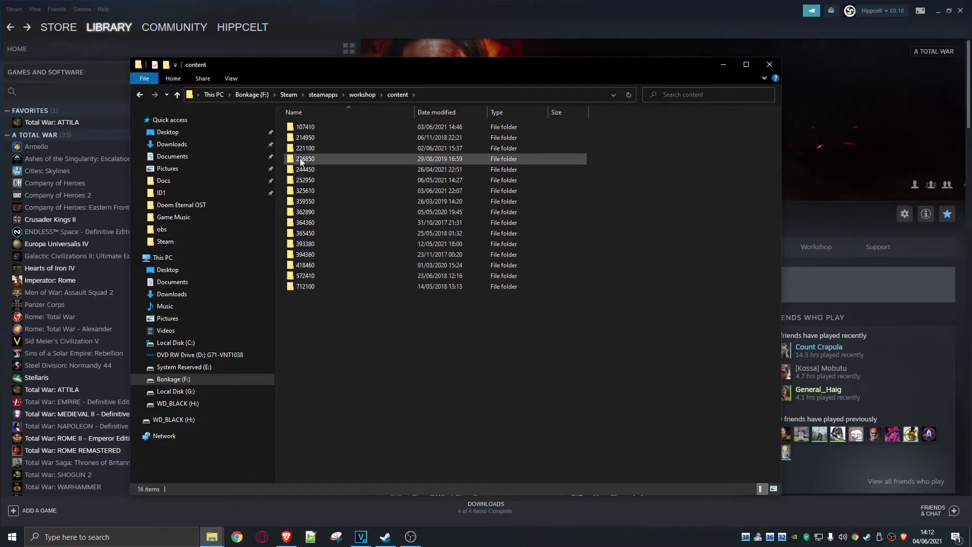
pyautogui.doubleClick(305, 128)
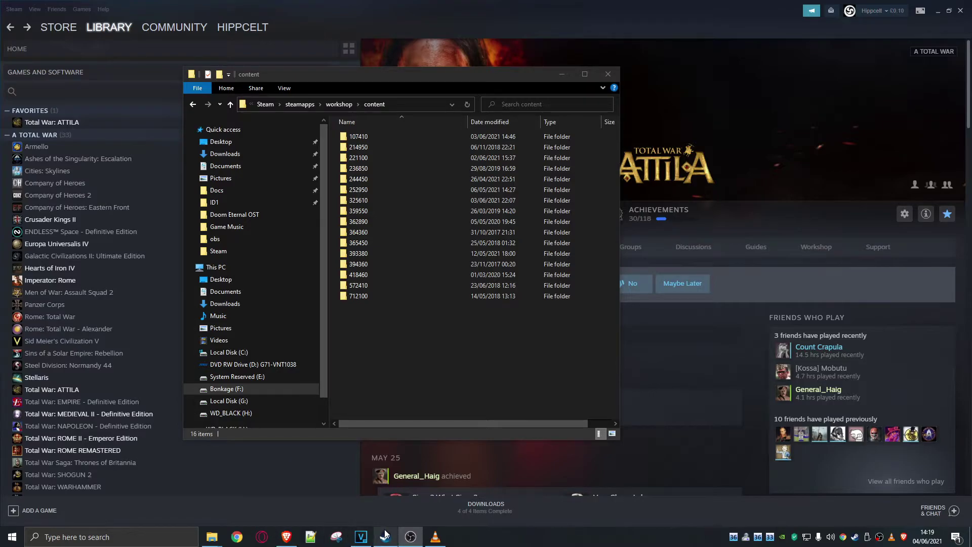
pyautogui.click(285, 537)
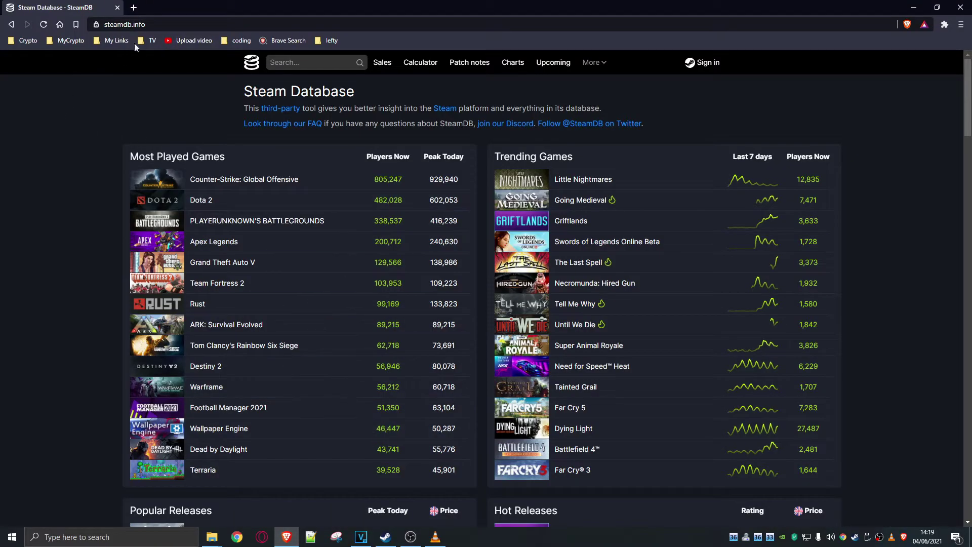
# Step: Bring the workshop content folder window over the SteamDB page and move it lower
pyautogui.click(101, 25)
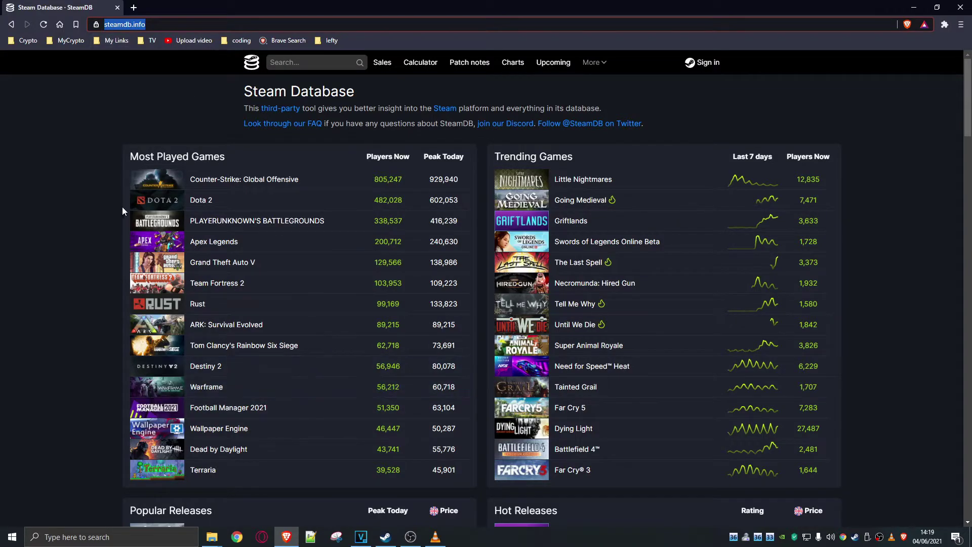
pyautogui.moveTo(304, 62)
pyautogui.click(212, 536)
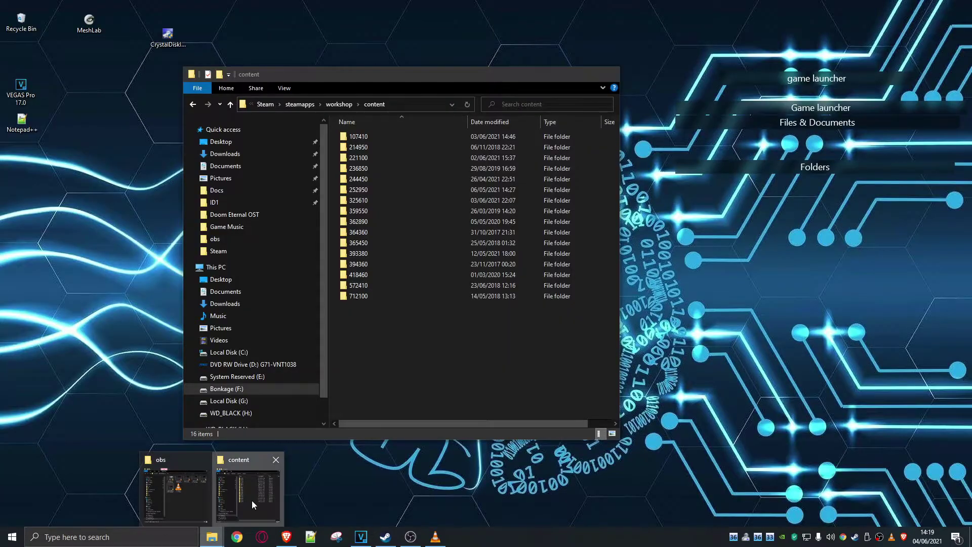
pyautogui.click(251, 500)
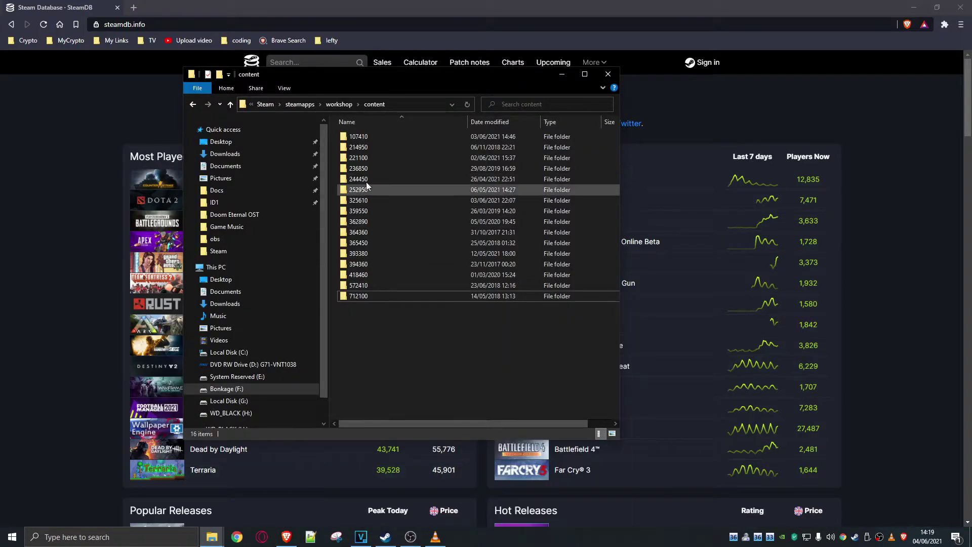
pyautogui.moveTo(434, 81); pyautogui.dragTo(432, 158)
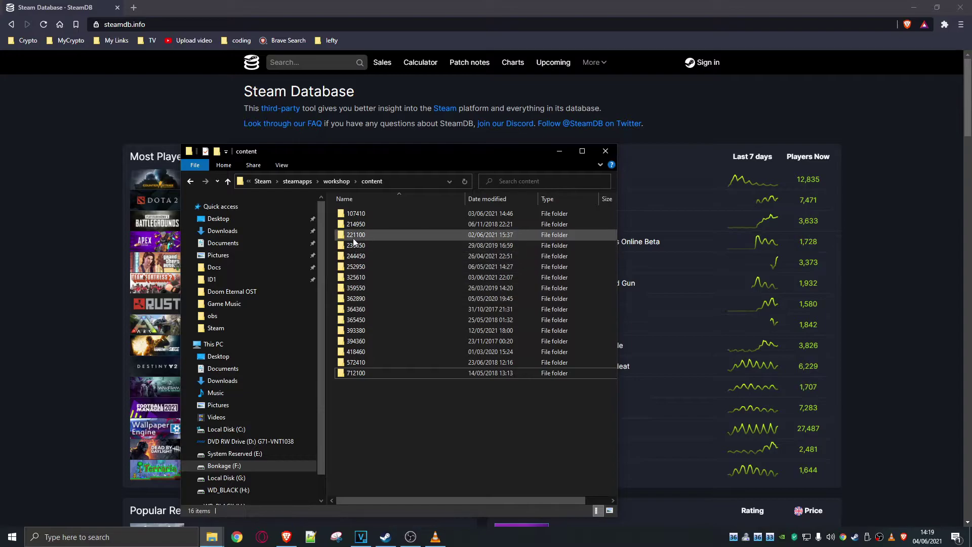
# Step: Search SteamDB for the game ID 107410
pyautogui.click(302, 63)
pyautogui.write('10')
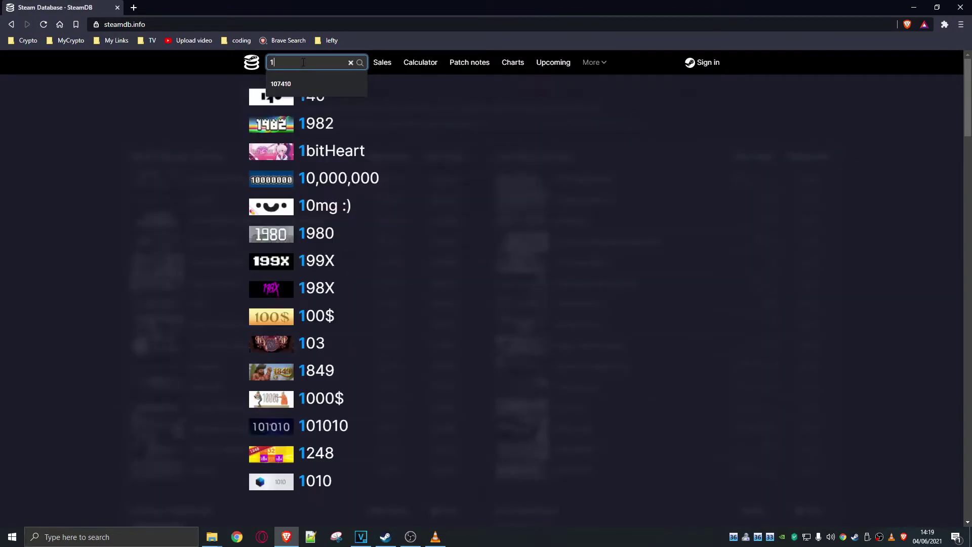
pyautogui.write('741')
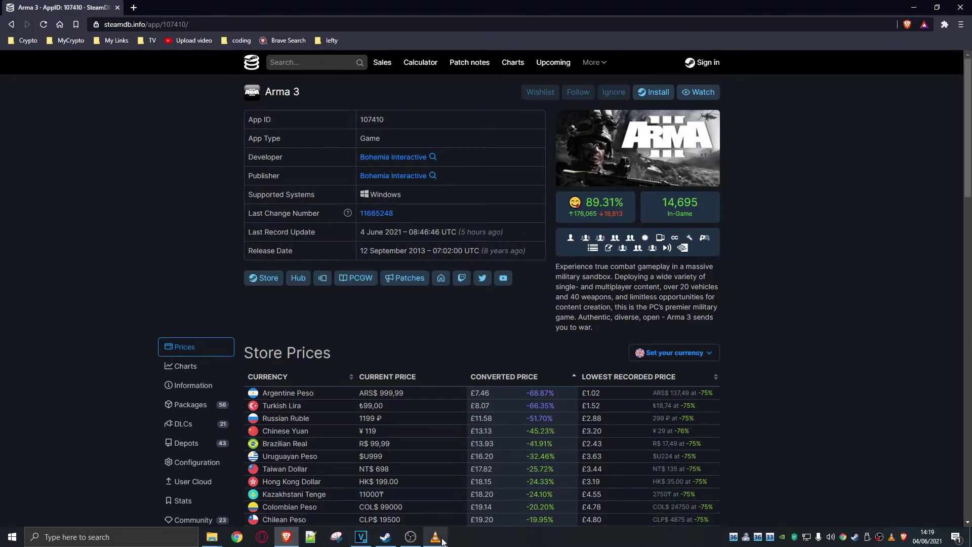
# Step: Move the content folder window left and browse the 47 mod folders inside 107410
pyautogui.click(211, 536)
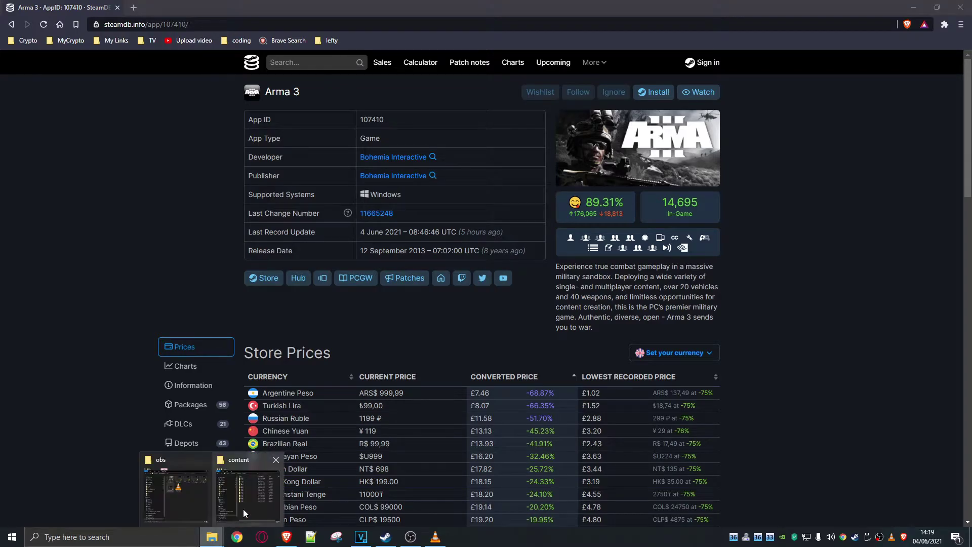
pyautogui.click(244, 513)
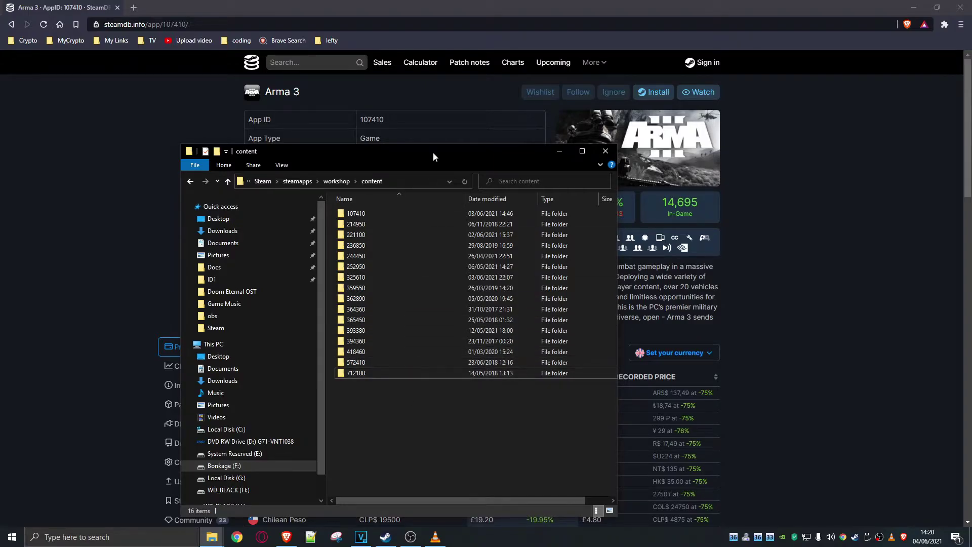
pyautogui.moveTo(433, 157); pyautogui.dragTo(321, 147)
pyautogui.doubleClick(244, 203)
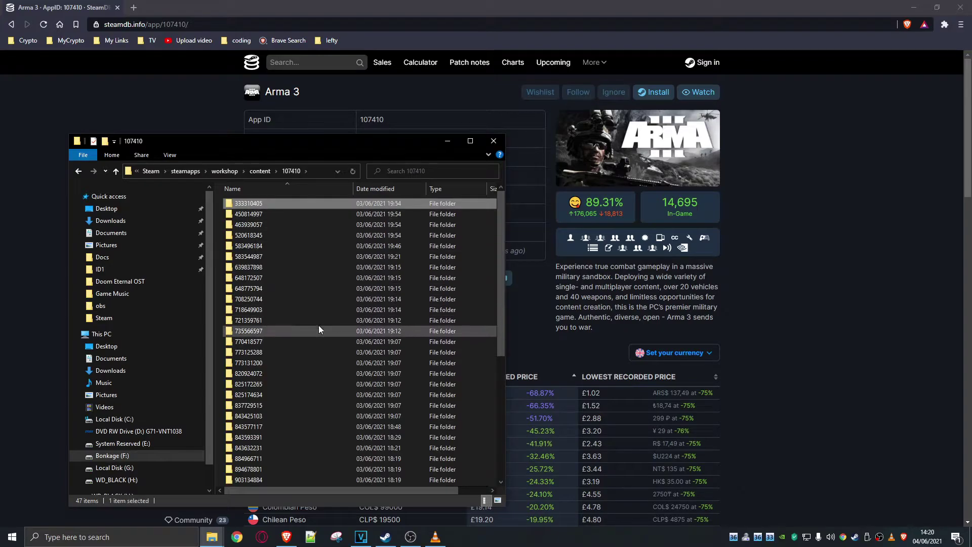
pyautogui.scroll(-5, 247, 280)
pyautogui.click(263, 321)
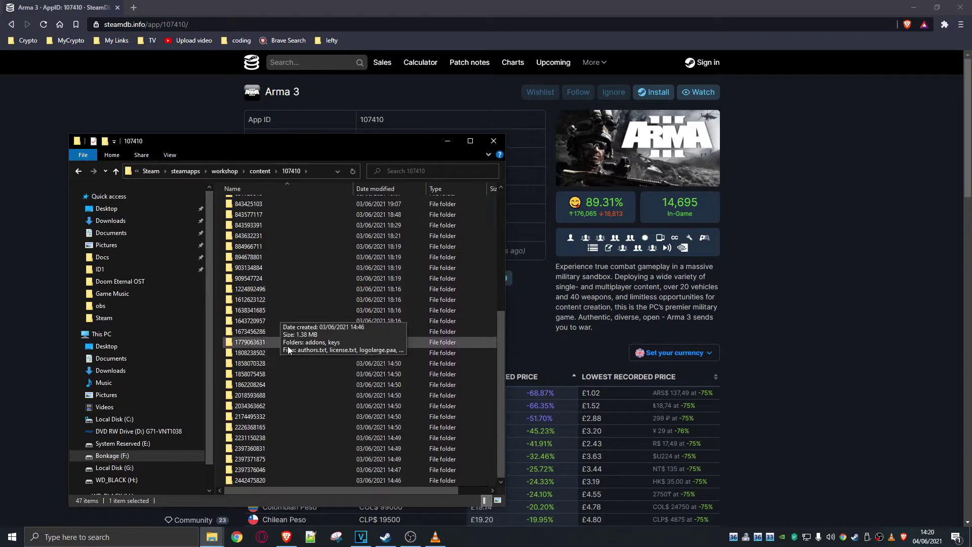
pyautogui.scroll(5, 265, 335)
pyautogui.scroll(-5, 271, 354)
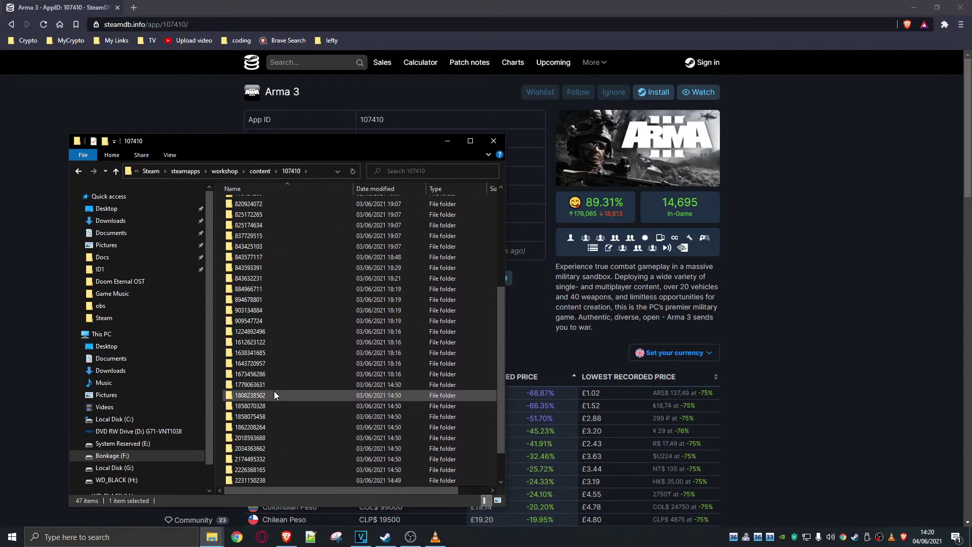
pyautogui.moveTo(275, 395)
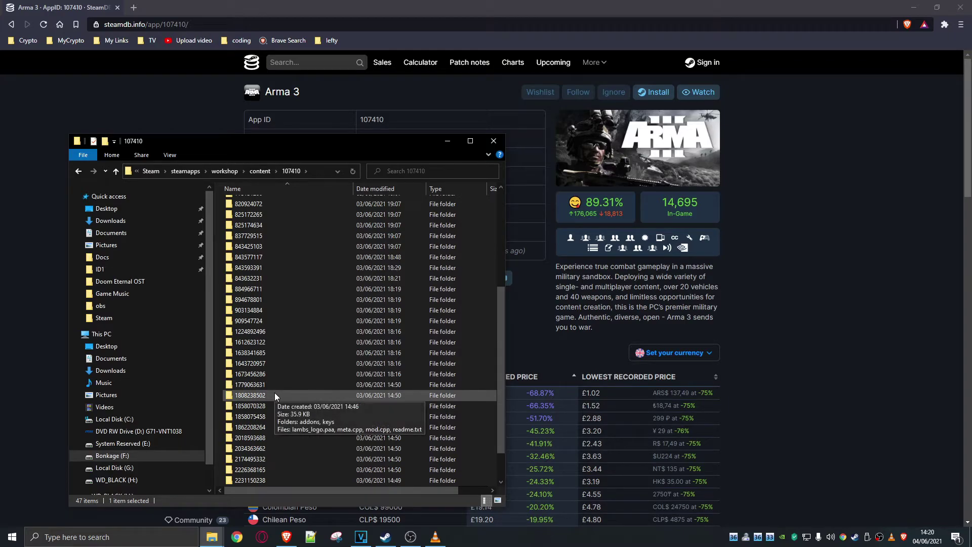
# Step: Open the To Victoria: POPs & Dynamic Economy mod from the Europa Universalis IV Workshop
pyautogui.click(387, 539)
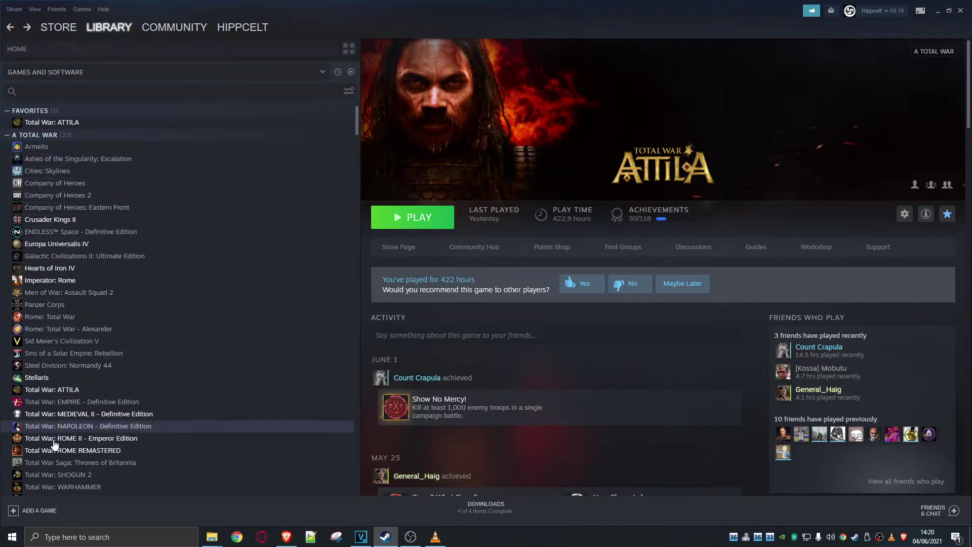
pyautogui.click(44, 246)
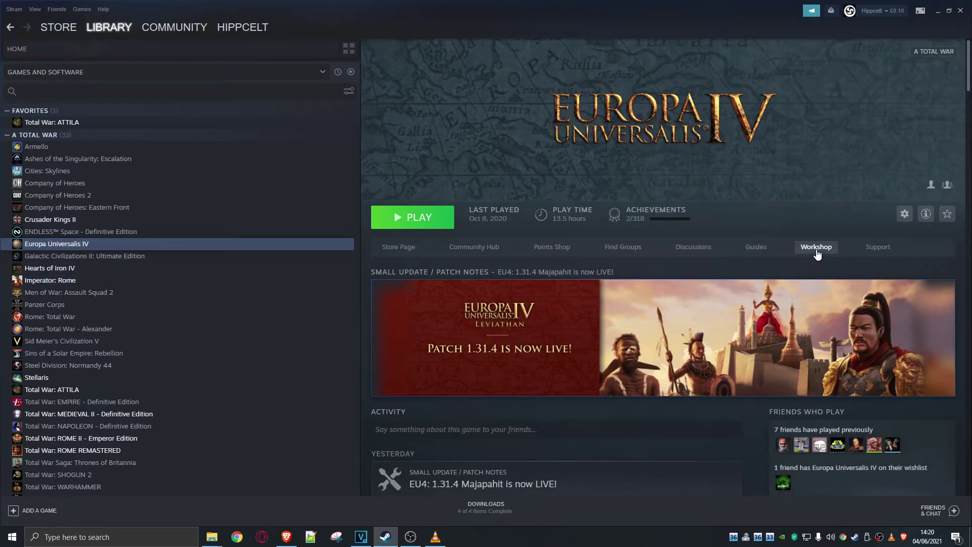
pyautogui.click(815, 253)
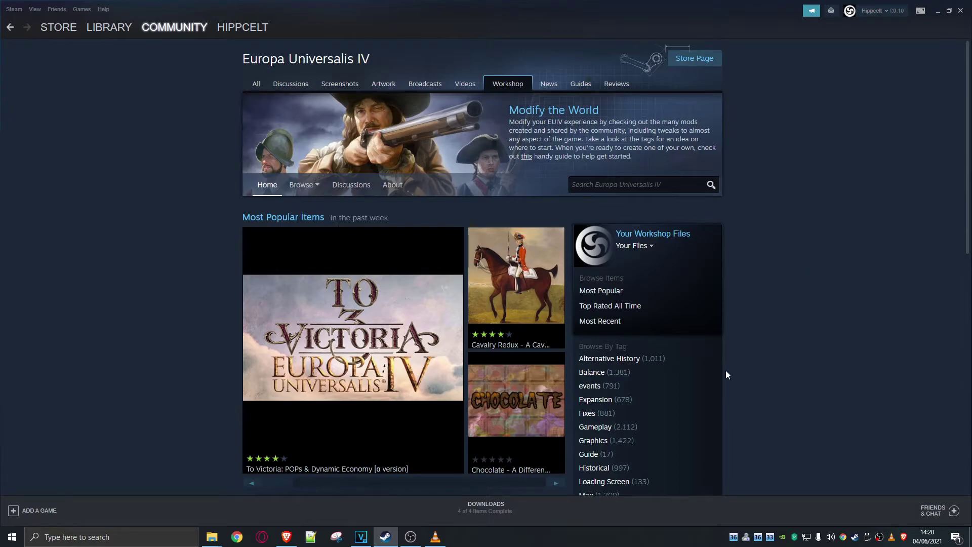
pyautogui.click(347, 340)
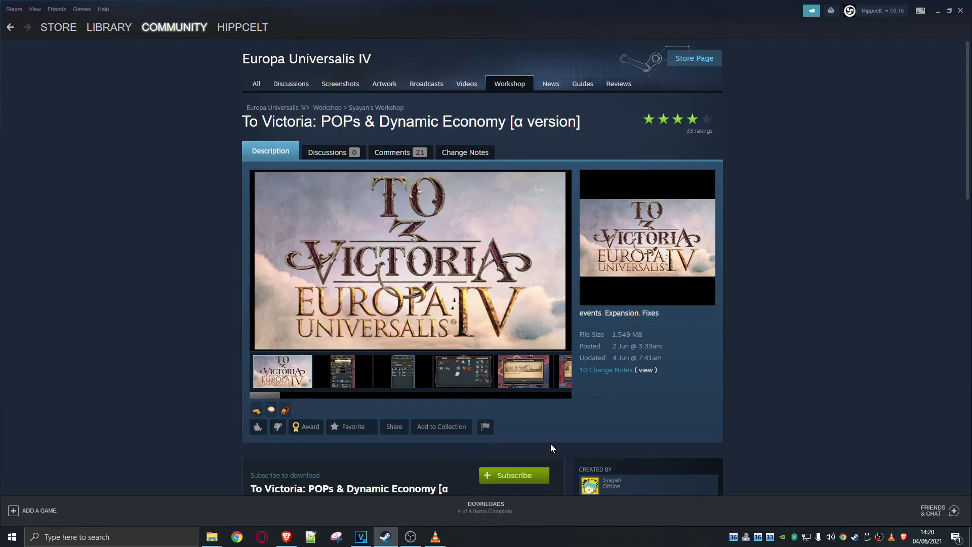
# Step: Copy the To Victoria mod page's URL
pyautogui.scroll(-3, 572, 385)
pyautogui.rightClick(824, 219)
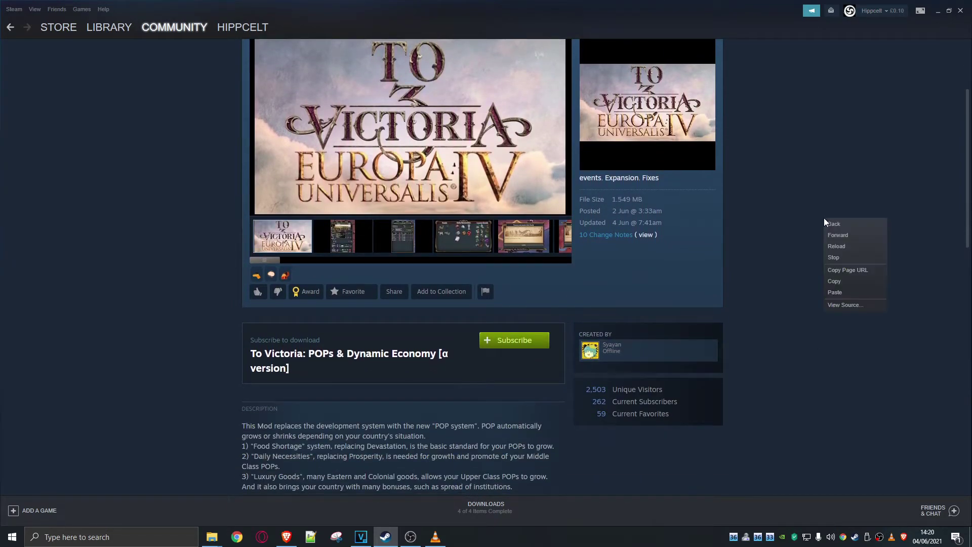
pyautogui.click(845, 271)
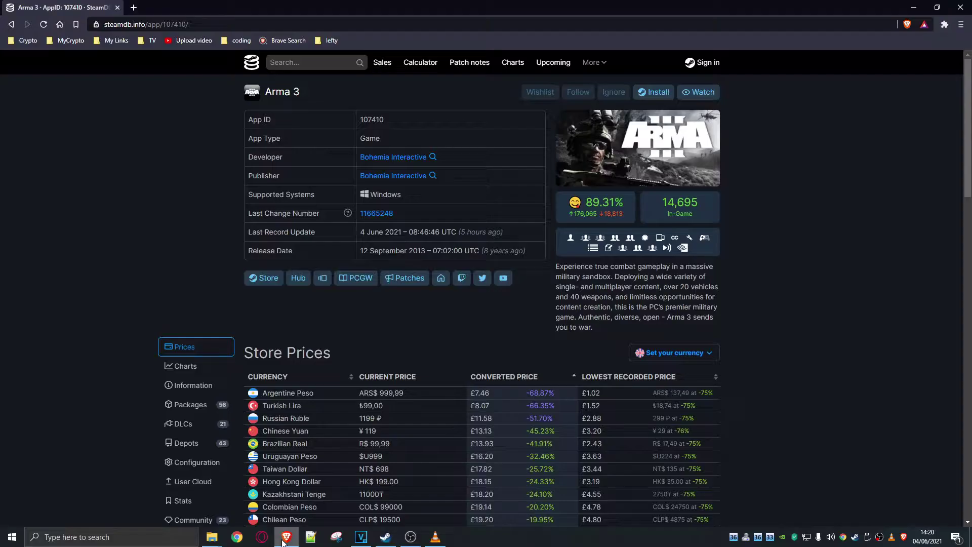
# Step: Paste the Workshop URL into a new Brave tab and delete the mod ID, leaving ?id=
pyautogui.click(285, 541)
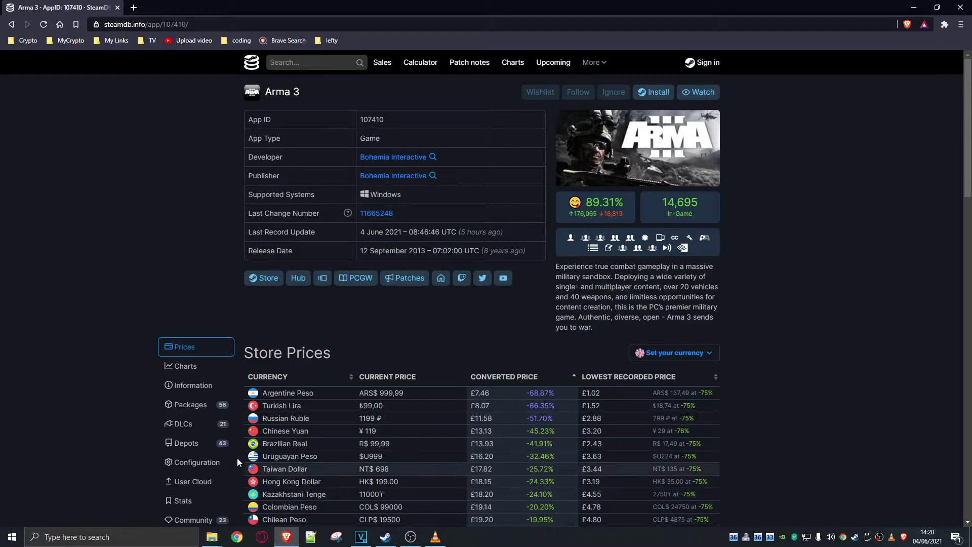
pyautogui.click(133, 7)
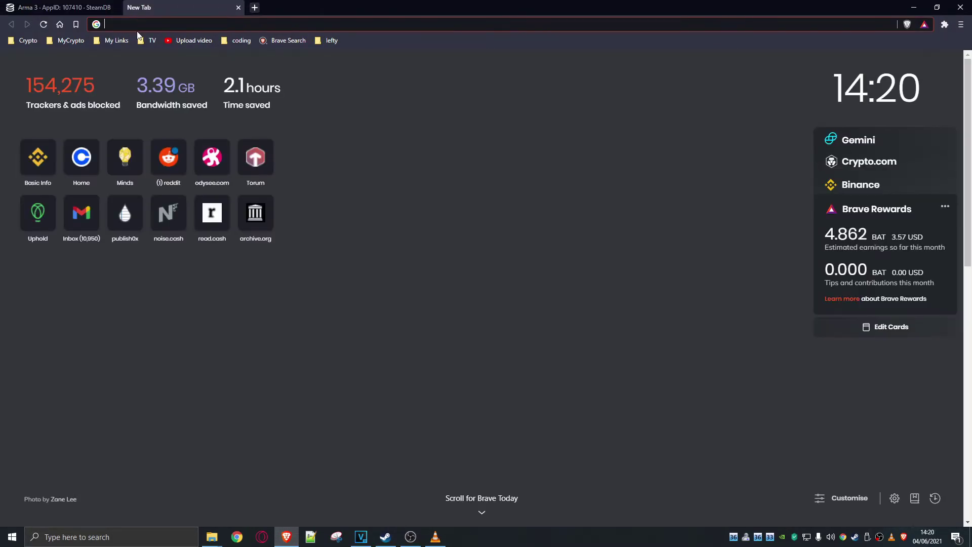
pyautogui.click(140, 24)
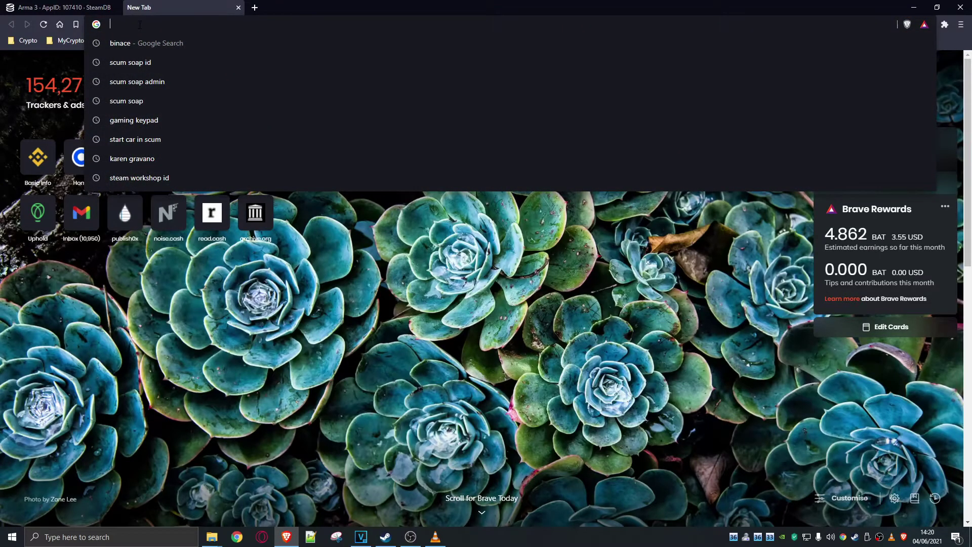
pyautogui.hotkey('ctrl', 'v')
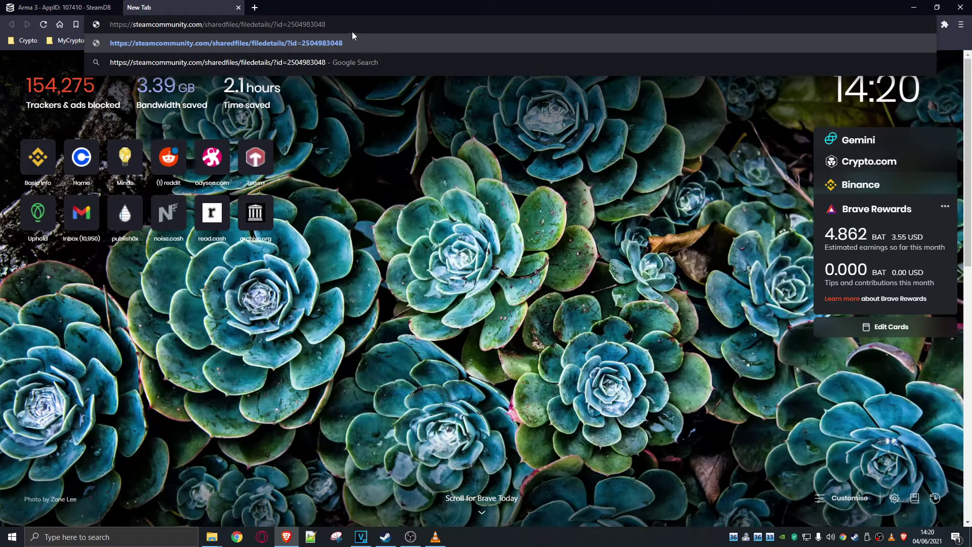
pyautogui.hotkey('shift', 'Left')
pyautogui.hotkey('shift', 'Left')
pyautogui.hotkey('shift', 'Left')
pyautogui.hotkey('shift', 'Left')
pyautogui.hotkey('shift', 'Left')
pyautogui.hotkey('shift', 'Left')
pyautogui.hotkey('shift', 'Left')
pyautogui.hotkey('shift', 'Left')
pyautogui.hotkey('shift', 'Left')
pyautogui.hotkey('shift', 'Left')
pyautogui.press('BackSpace')
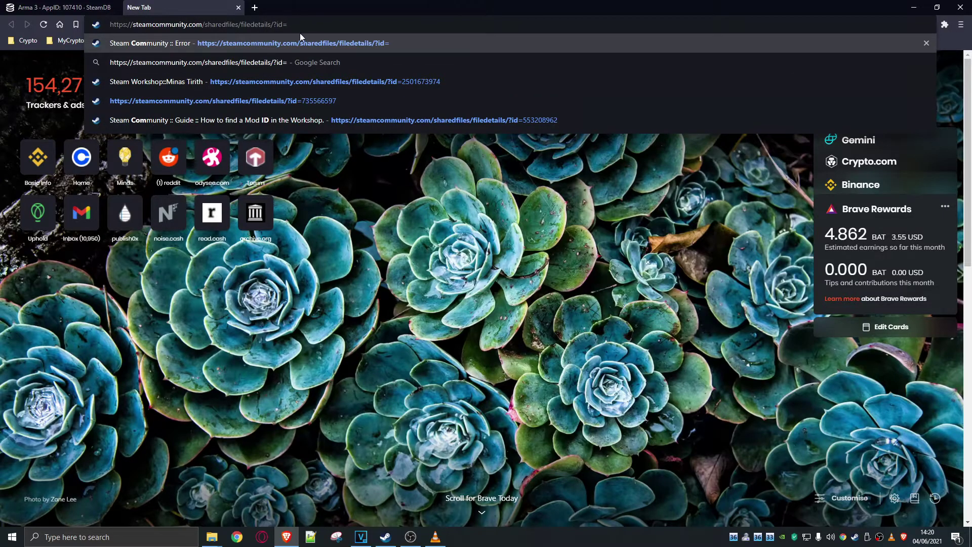
pyautogui.click(937, 7)
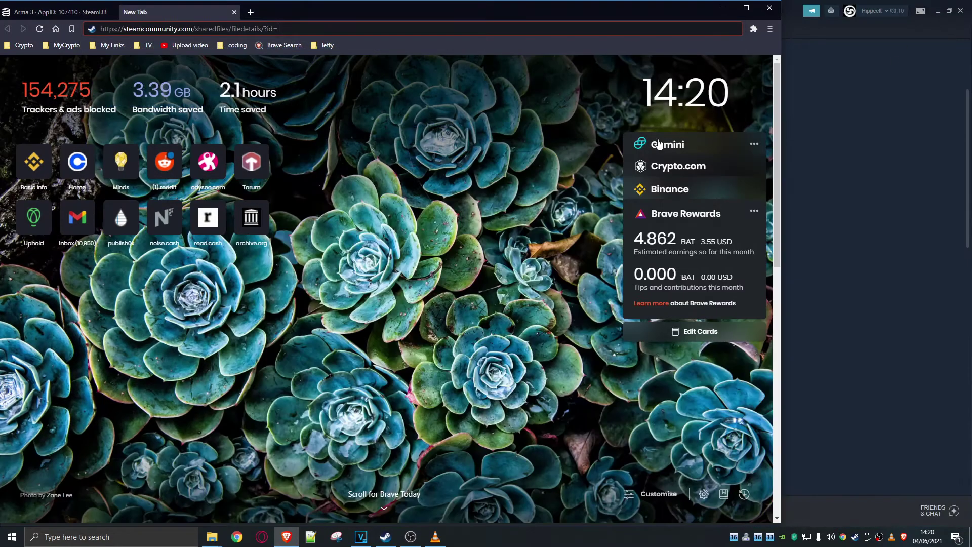
# Step: Arrange the 107410 folder list on the left and the Brave window on the right
pyautogui.moveTo(558, 10); pyautogui.dragTo(612, 79)
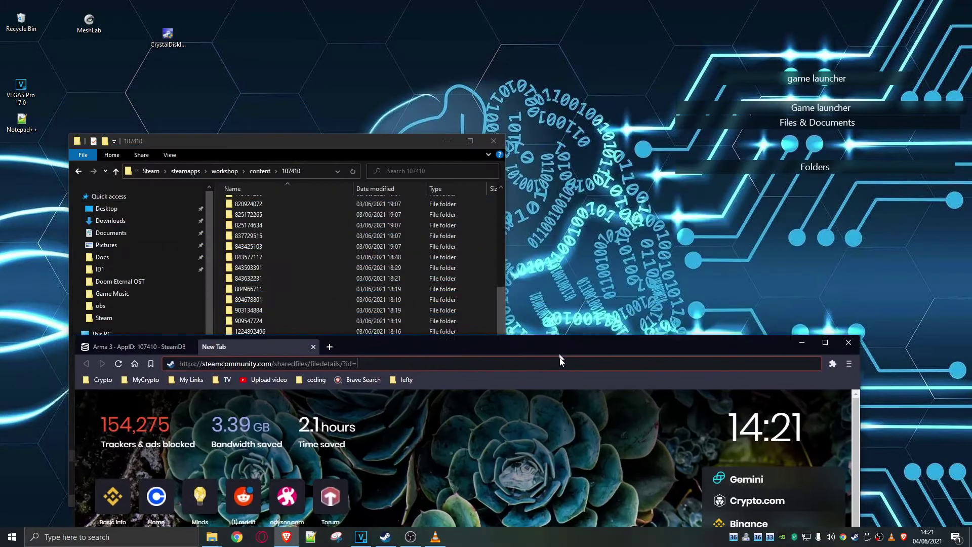
pyautogui.moveTo(559, 355); pyautogui.dragTo(581, 330)
pyautogui.moveTo(313, 147); pyautogui.dragTo(271, 14)
pyautogui.moveTo(566, 330); pyautogui.dragTo(640, 172)
pyautogui.moveTo(222, 330); pyautogui.dragTo(458, 309)
pyautogui.moveTo(785, 123); pyautogui.dragTo(789, 26)
pyautogui.moveTo(358, 17); pyautogui.dragTo(358, 29)
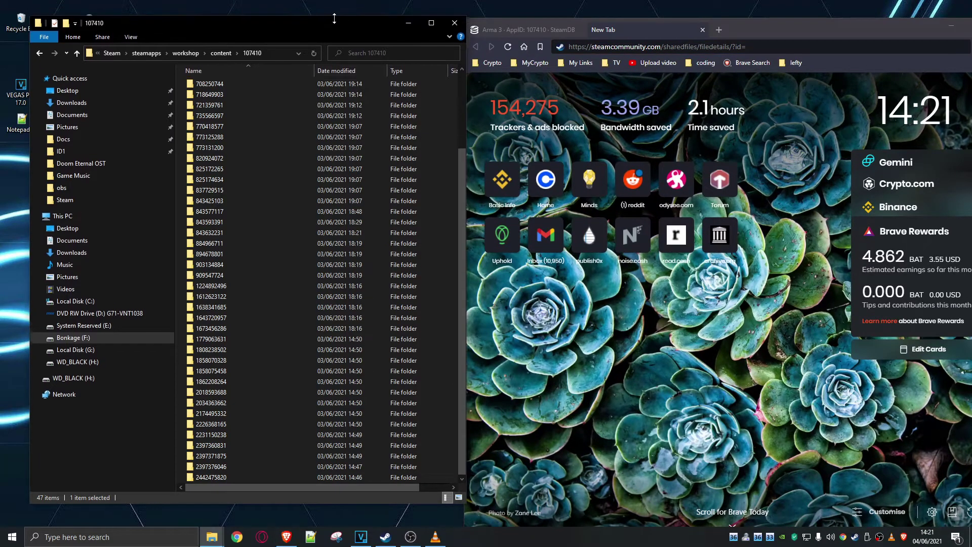
pyautogui.rightClick(202, 180)
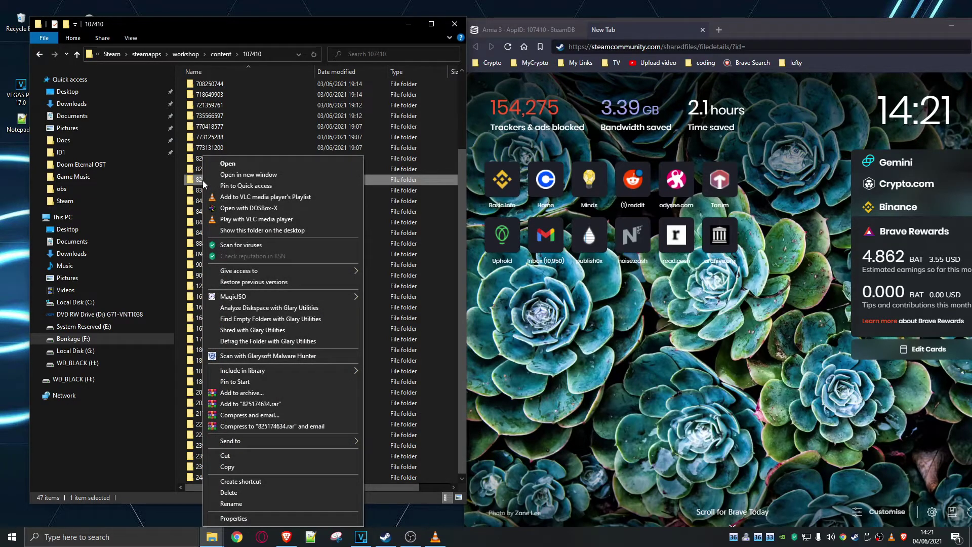
# Step: Copy the folder name 825174634, append it after ?id= in Brave, and load the page
pyautogui.click(231, 504)
pyautogui.rightClick(200, 180)
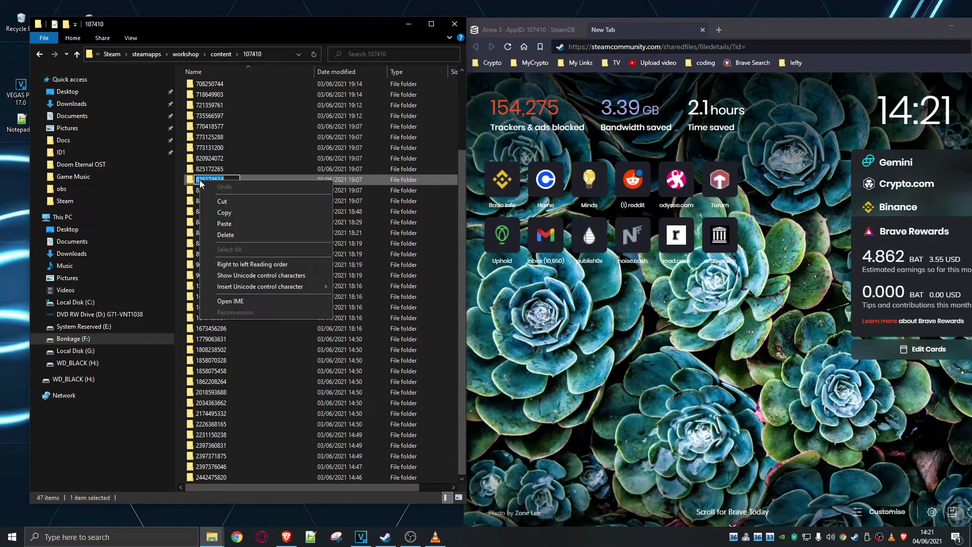
pyautogui.click(226, 213)
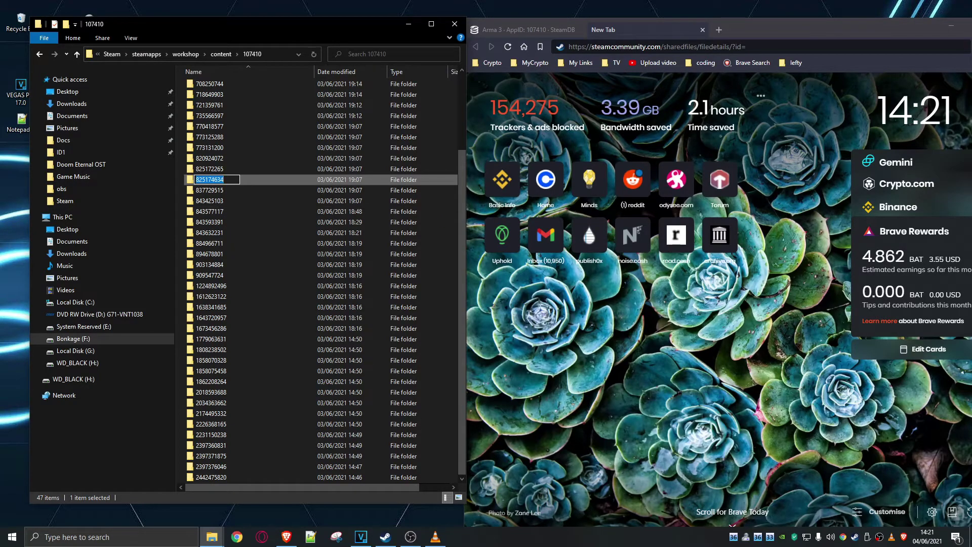
pyautogui.click(611, 48)
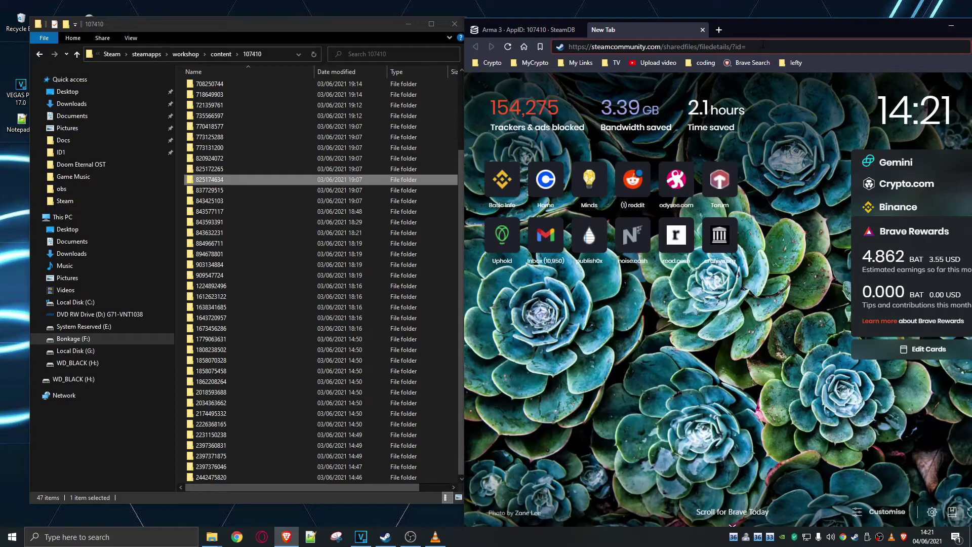
pyautogui.hotkey('ctrl', 'v')
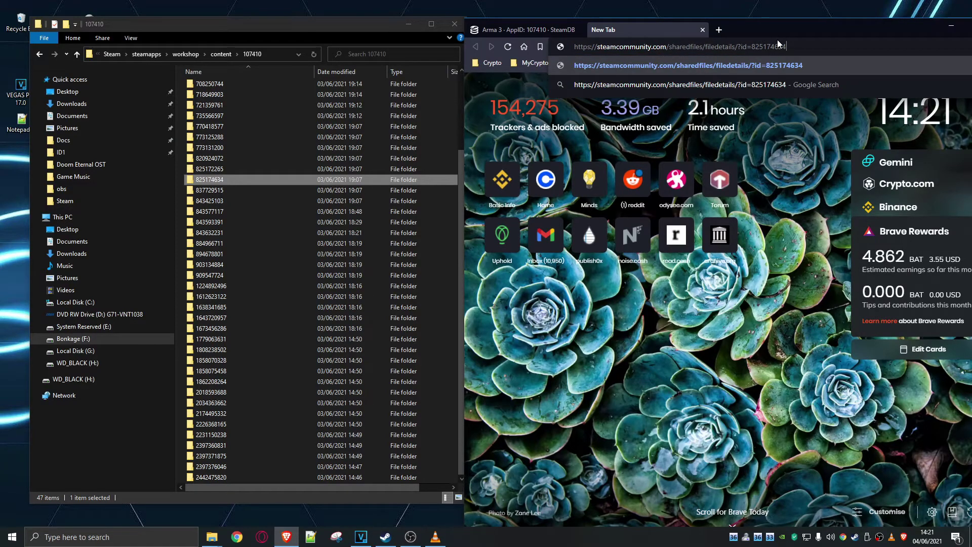
pyautogui.press('Return')
# Step: Maximize Brave and scroll the Suppress page to its Subscribe option and CBA_A3 requirement
pyautogui.doubleClick(865, 23)
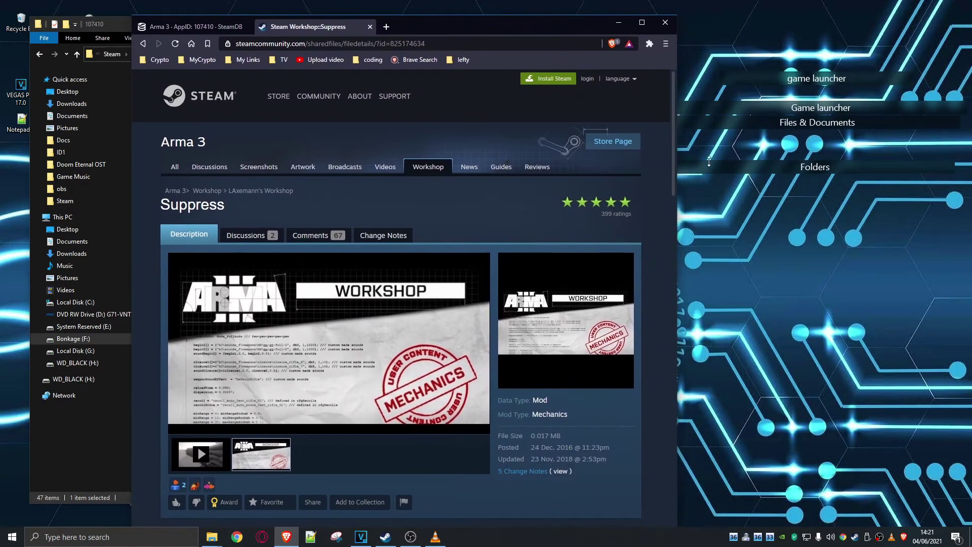
pyautogui.moveTo(676, 253); pyautogui.dragTo(937, 253)
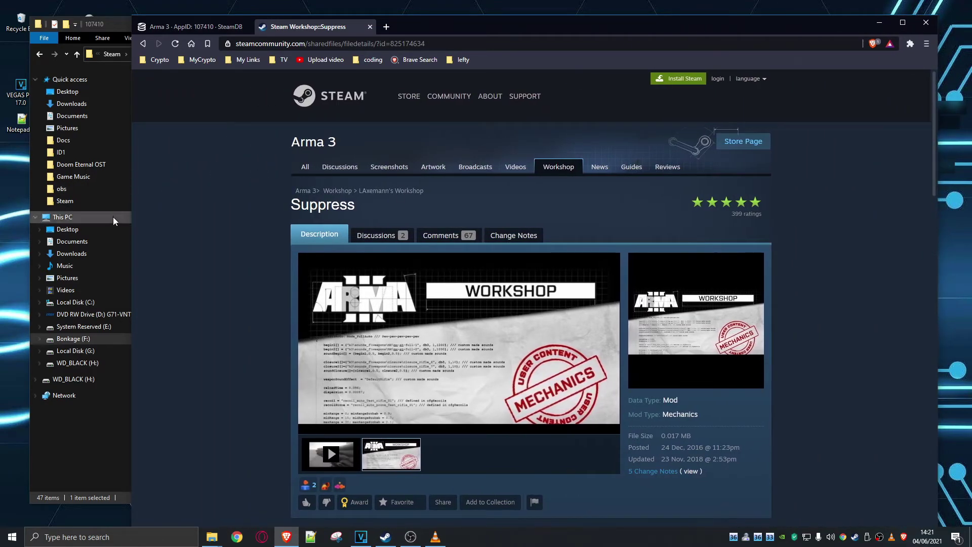
pyautogui.click(902, 22)
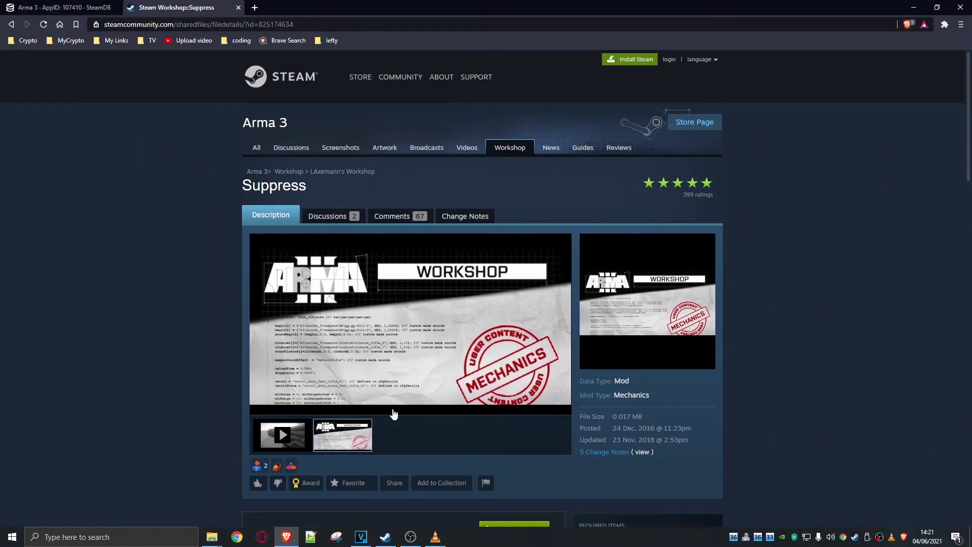
pyautogui.scroll(-3, 399, 400)
pyautogui.scroll(1, 399, 400)
pyautogui.scroll(-3, 399, 400)
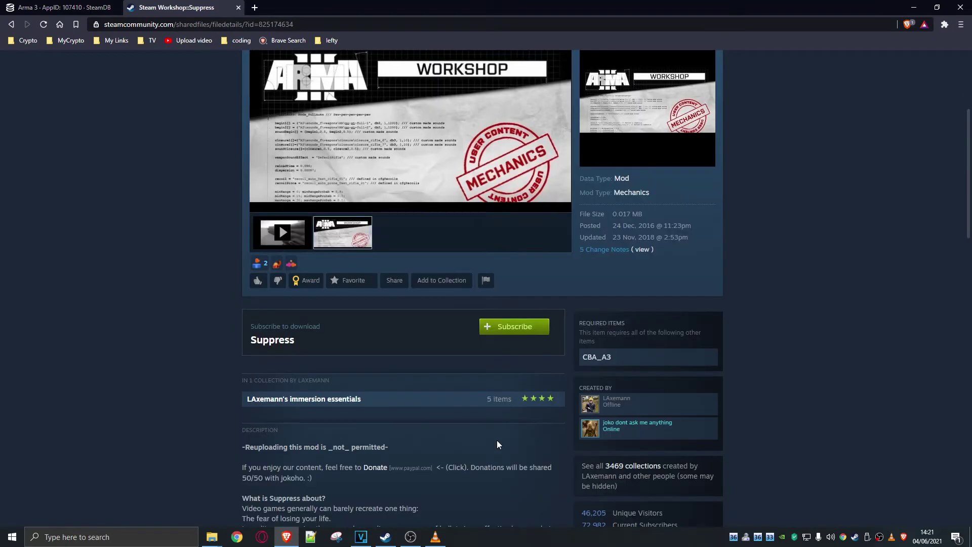